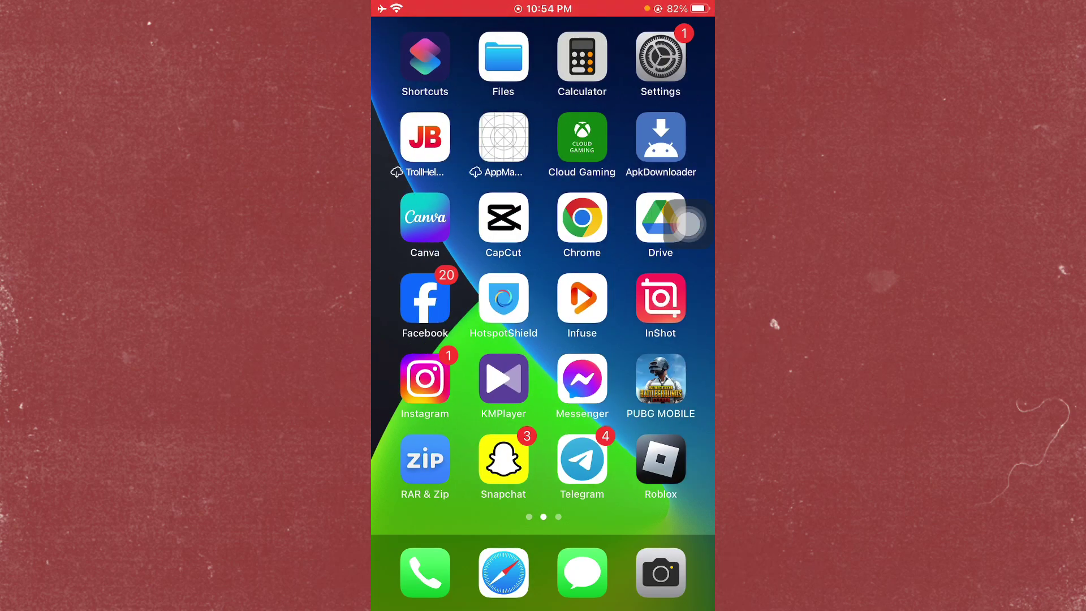
- Swipe through the home screen pages and launch the Settings app
mouse_move(662, 340)
mouse_down()
mouse_move(424, 339)
mouse_move(662, 340)
mouse_up()
mouse_move(424, 340)
mouse_down()
mouse_move(661, 339)
mouse_move(424, 340)
mouse_up()
mouse_move(424, 340)
mouse_down()
mouse_move(662, 339)
mouse_move(424, 339)
mouse_up()
mouse_move(662, 339)
mouse_down()
mouse_move(424, 339)
mouse_move(662, 339)
mouse_up()
click(660, 60)
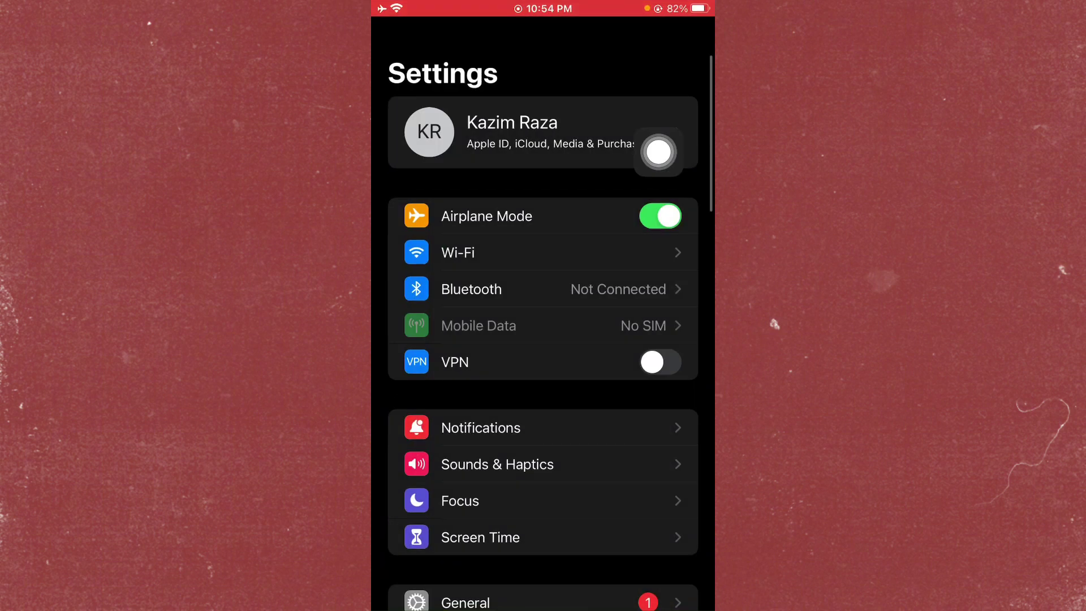
scroll(577, 560, down, 3)
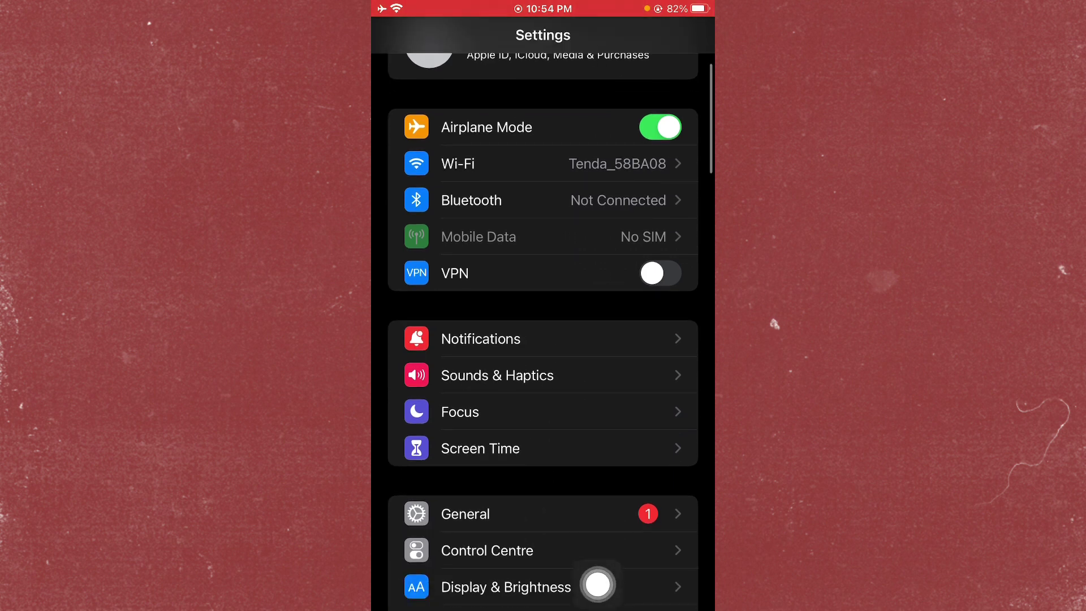
- Check General > Software Update, then return to the home screen
click(577, 514)
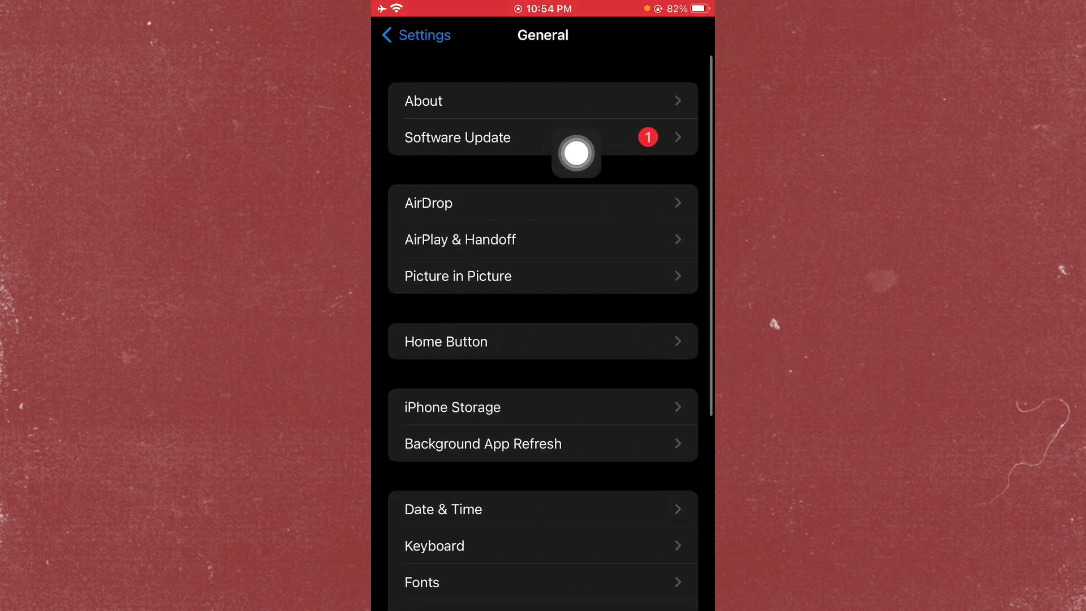
click(687, 137)
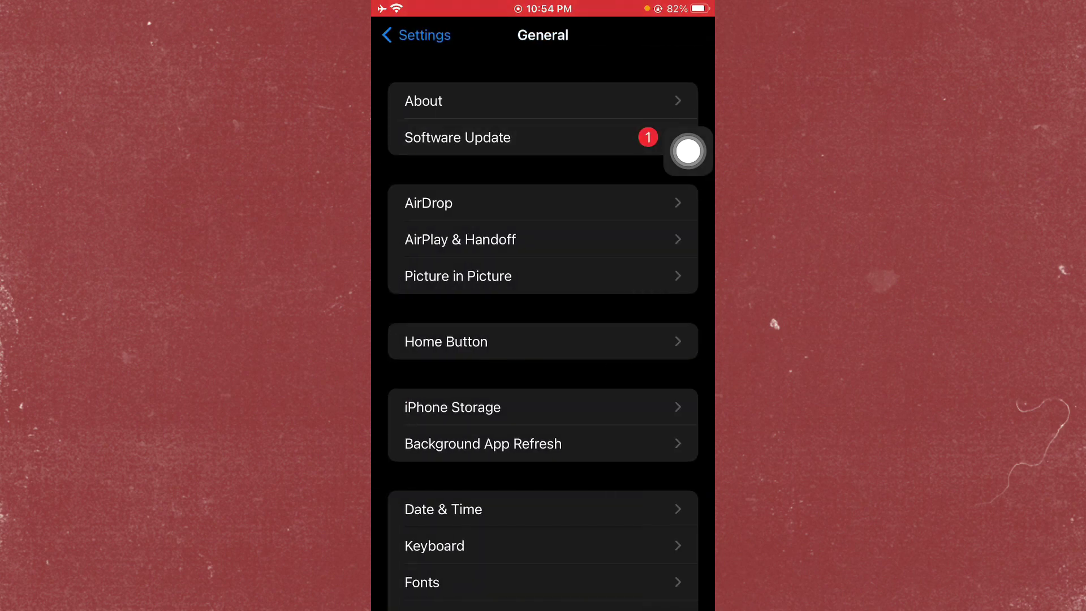
key(super)
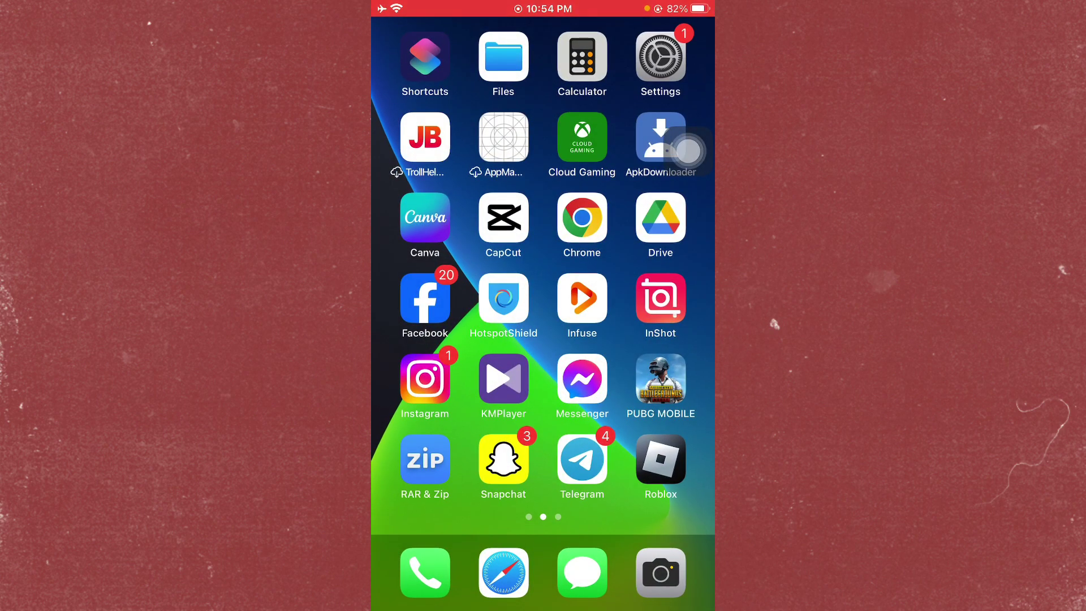
- Reopen Settings and return to its main list
mouse_move(425, 297)
mouse_down()
mouse_move(662, 297)
mouse_move(425, 297)
mouse_up()
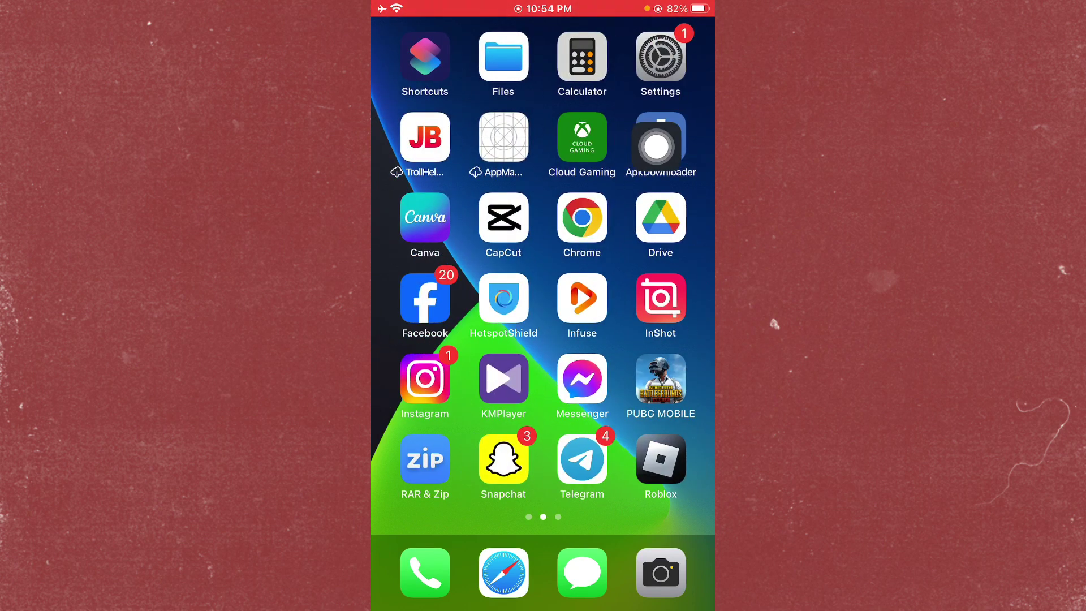
click(660, 60)
click(416, 35)
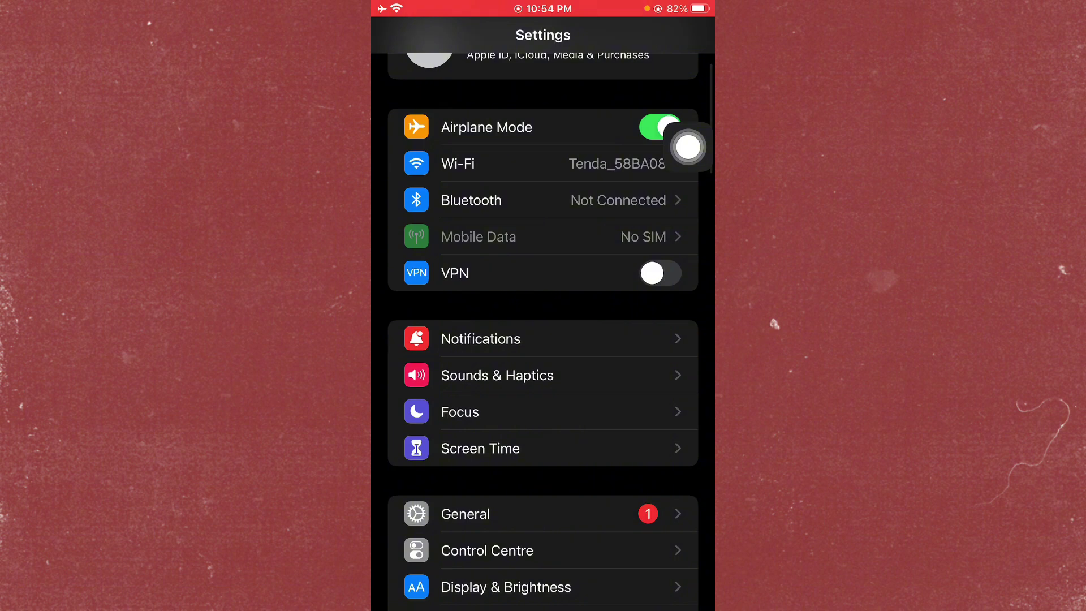
scroll(543, 339, down, 10)
scroll(544, 340, down, 5)
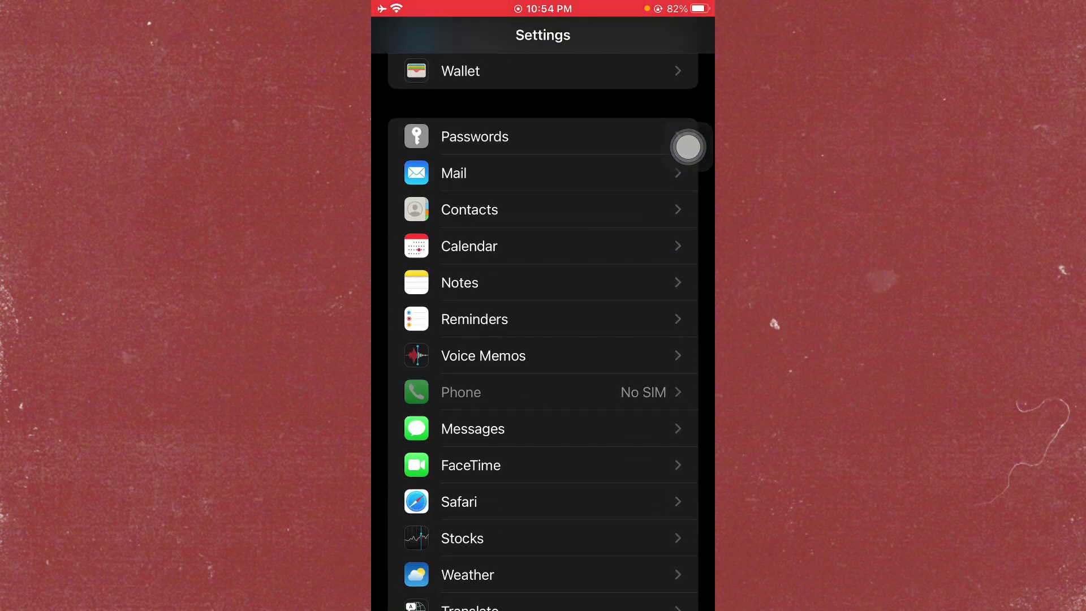
- Browse the Contacts settings, then exit to the first home screen page
click(582, 210)
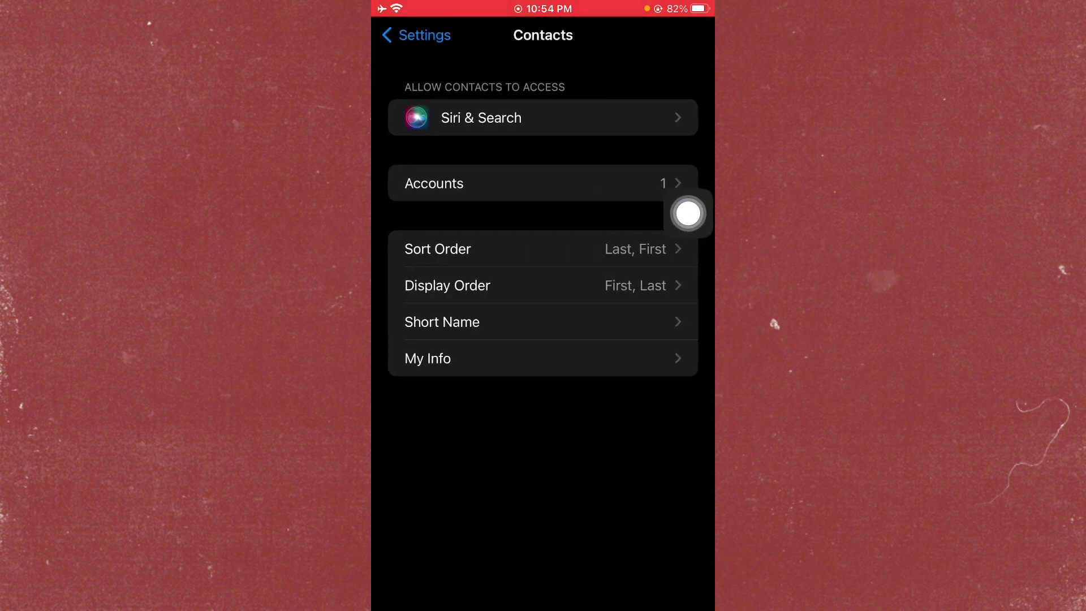
drag(688, 214, 577, 314)
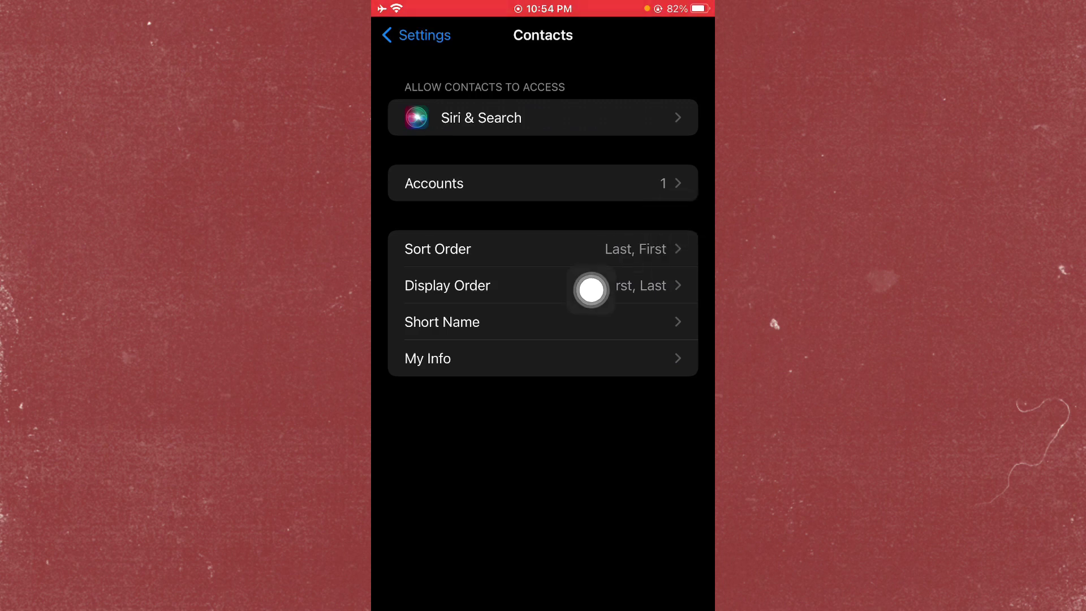
drag(373, 314, 593, 314)
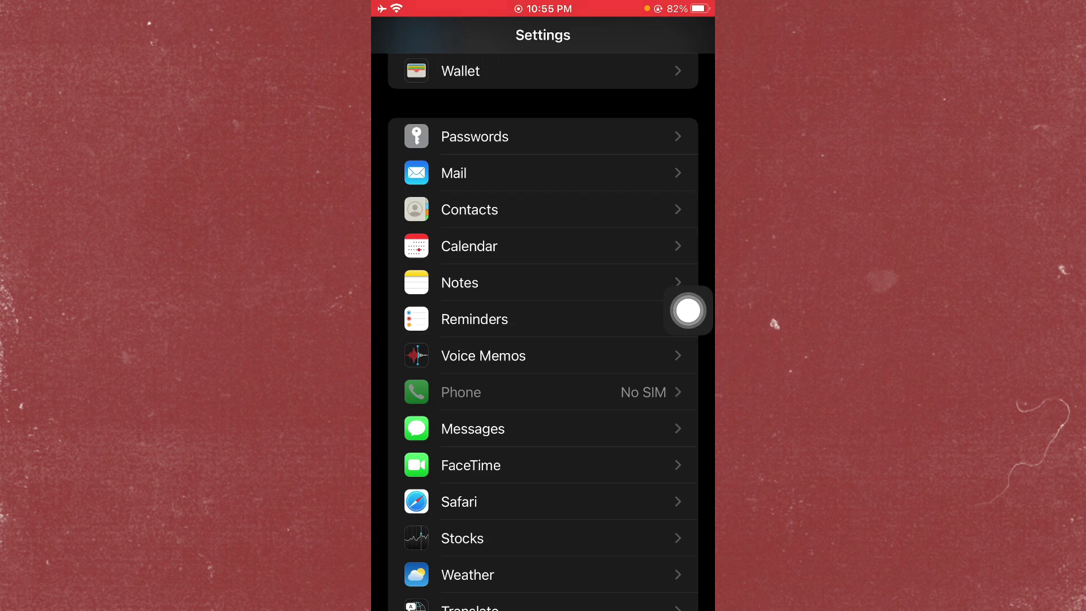
scroll(543, 340, down, 10)
drag(544, 602, 543, 340)
mouse_move(424, 315)
mouse_down()
mouse_move(662, 315)
mouse_move(432, 224)
mouse_up()
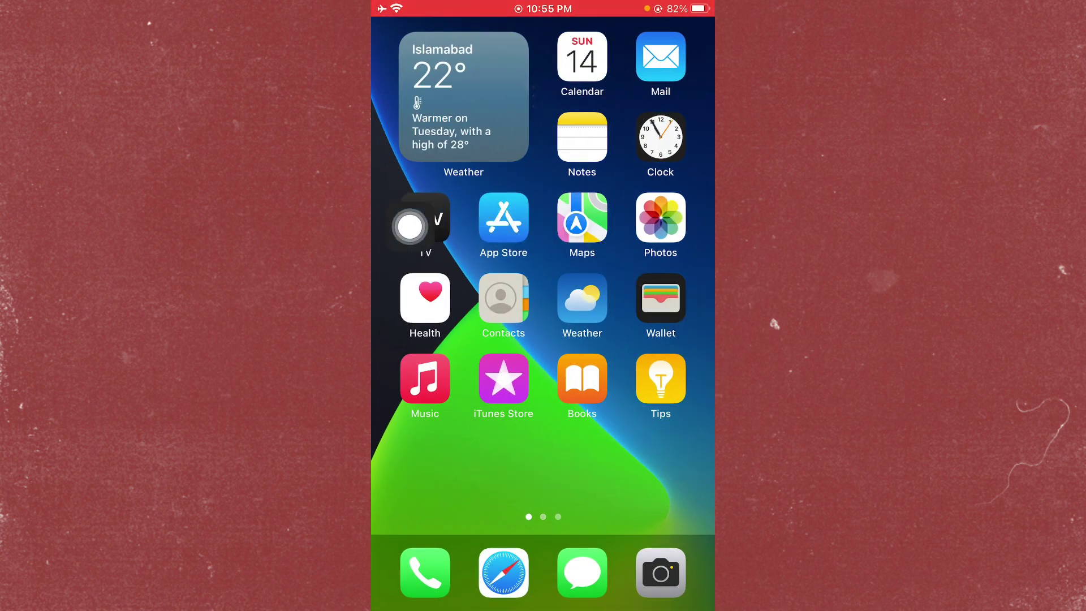
- Open the App Store and search for 'call screen-colorful call show'
click(503, 218)
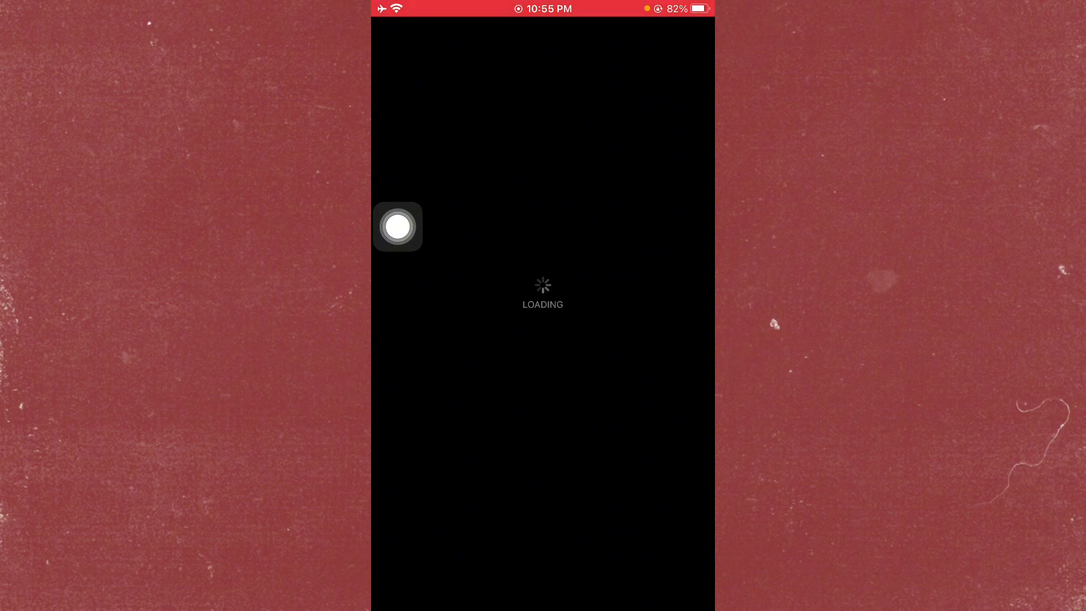
click(542, 113)
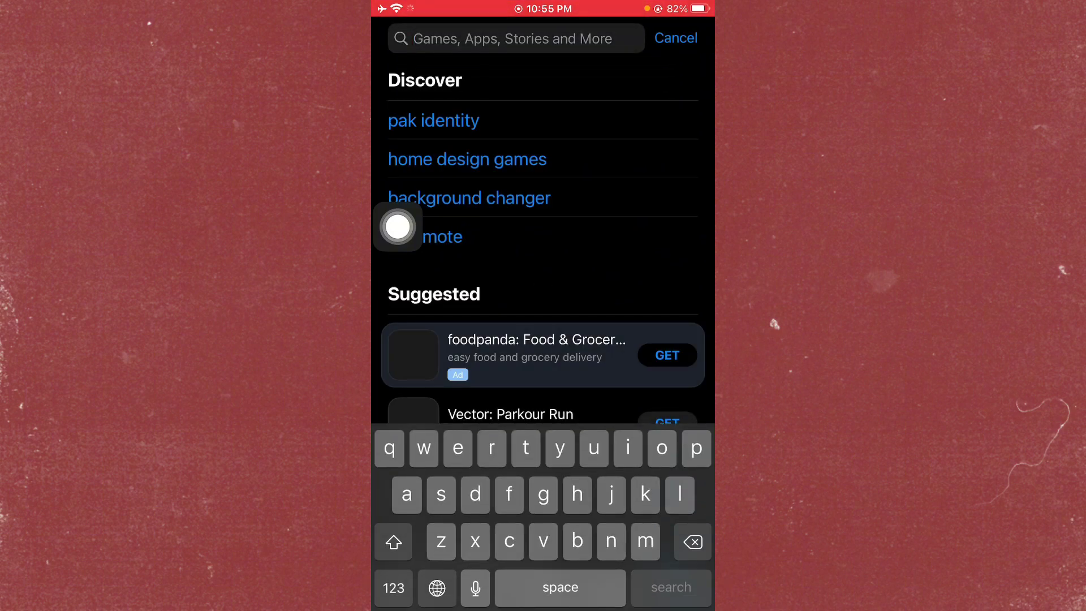
text(call )
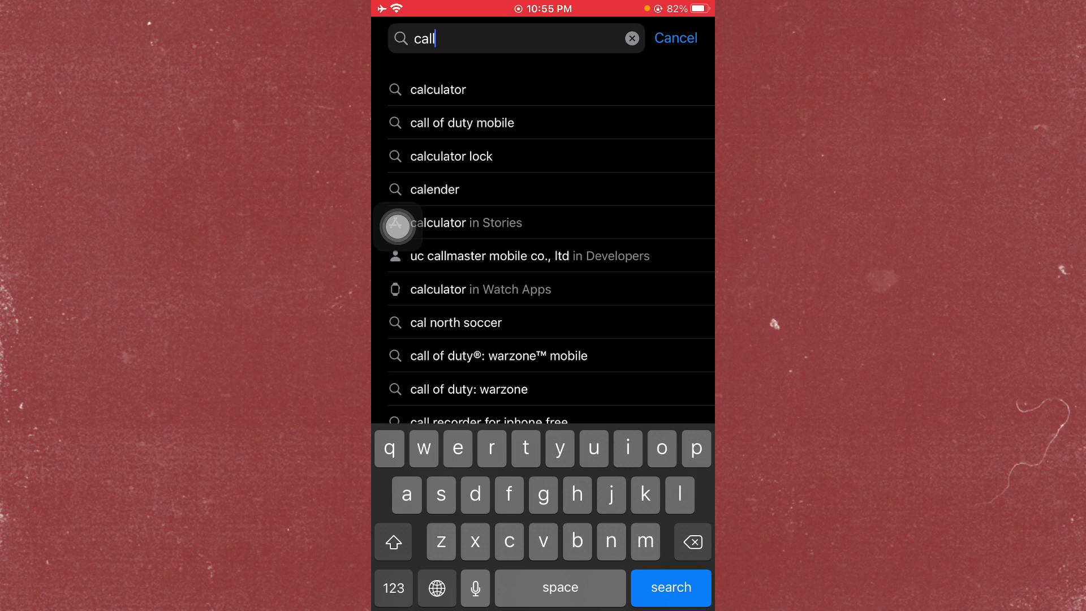
text(scree)
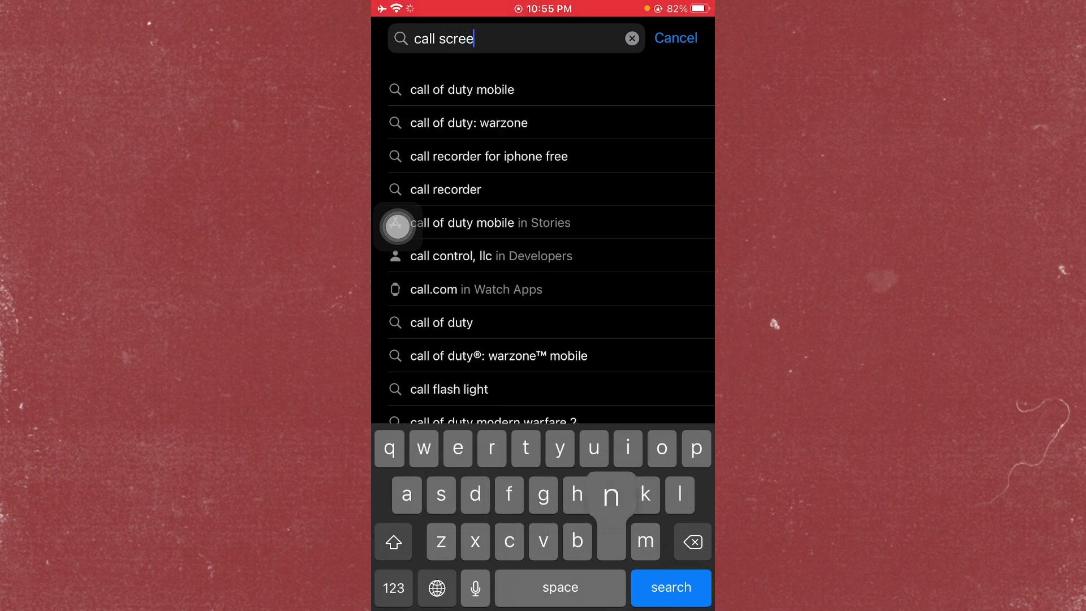
text(n c)
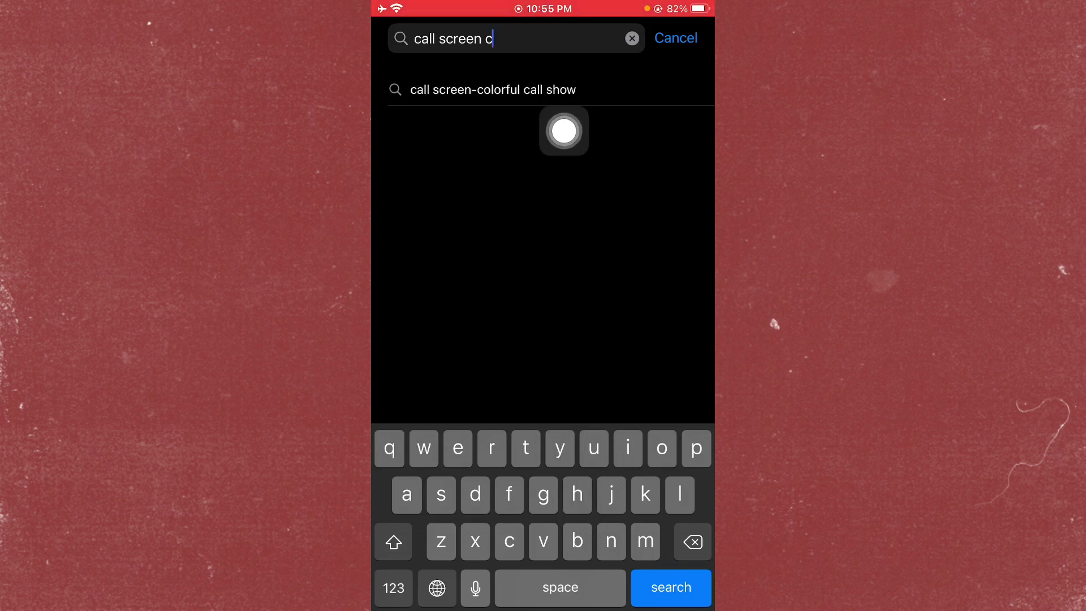
click(554, 93)
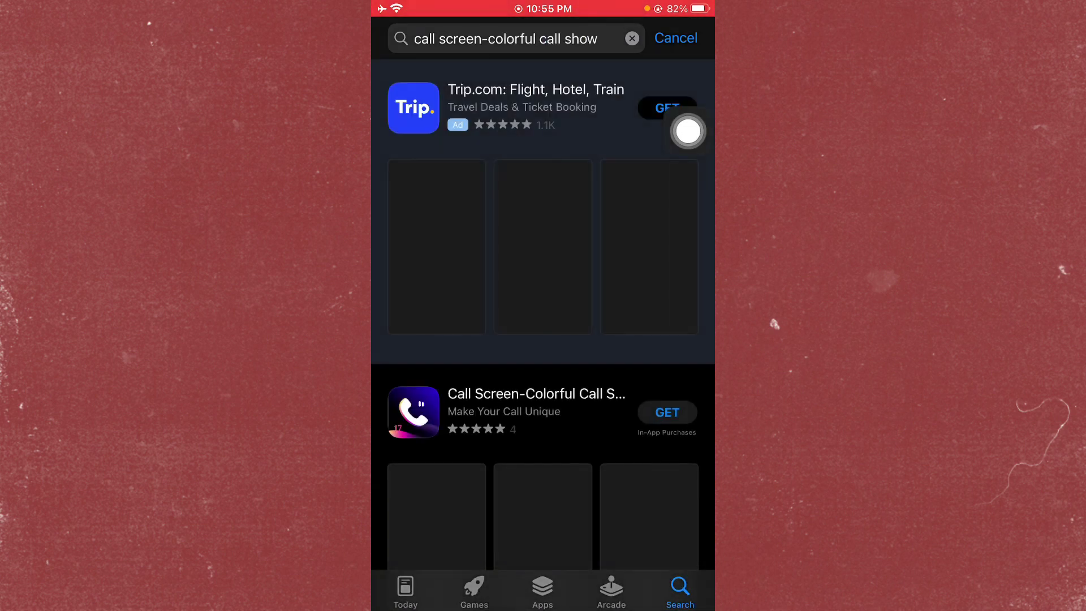
scroll(688, 130, down, 3)
scroll(543, 339, down, 4)
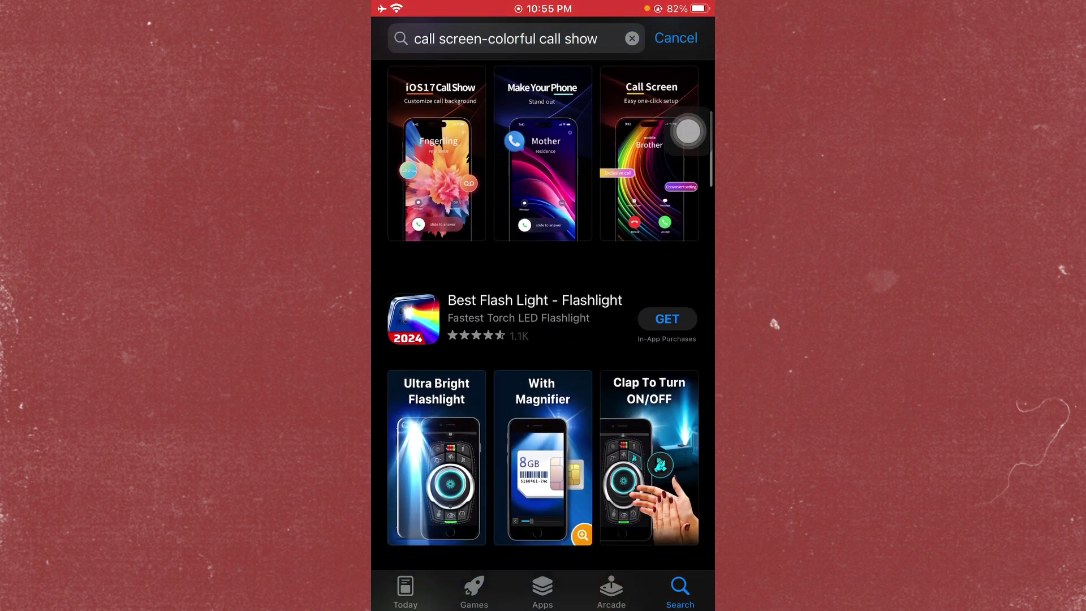
scroll(543, 340, up, 4)
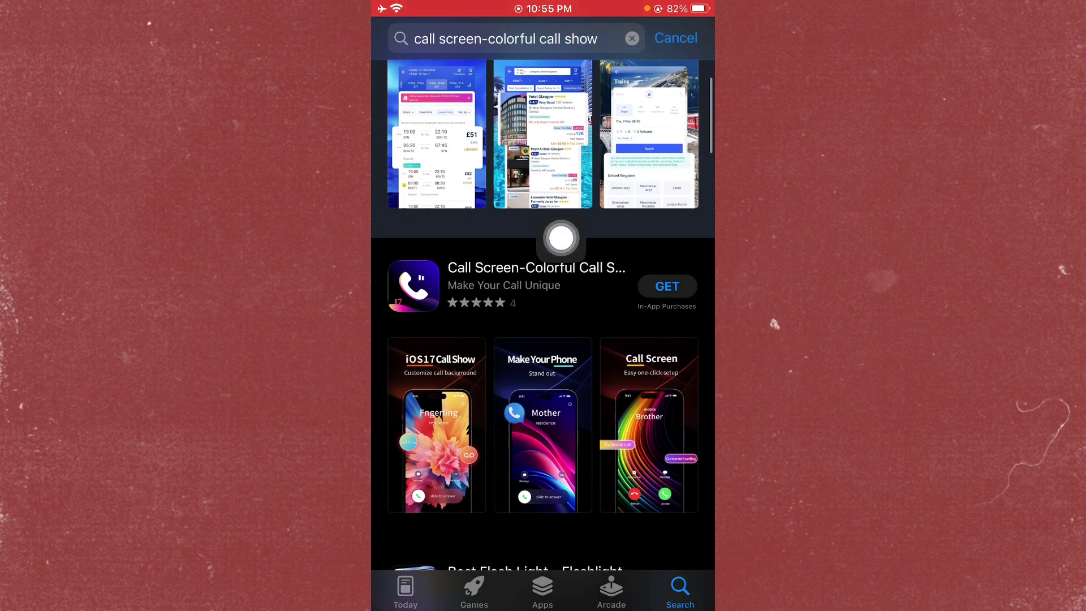
- Open the Call Screen-Colorful Call Show page, view its screenshots full screen, then go Home
click(475, 301)
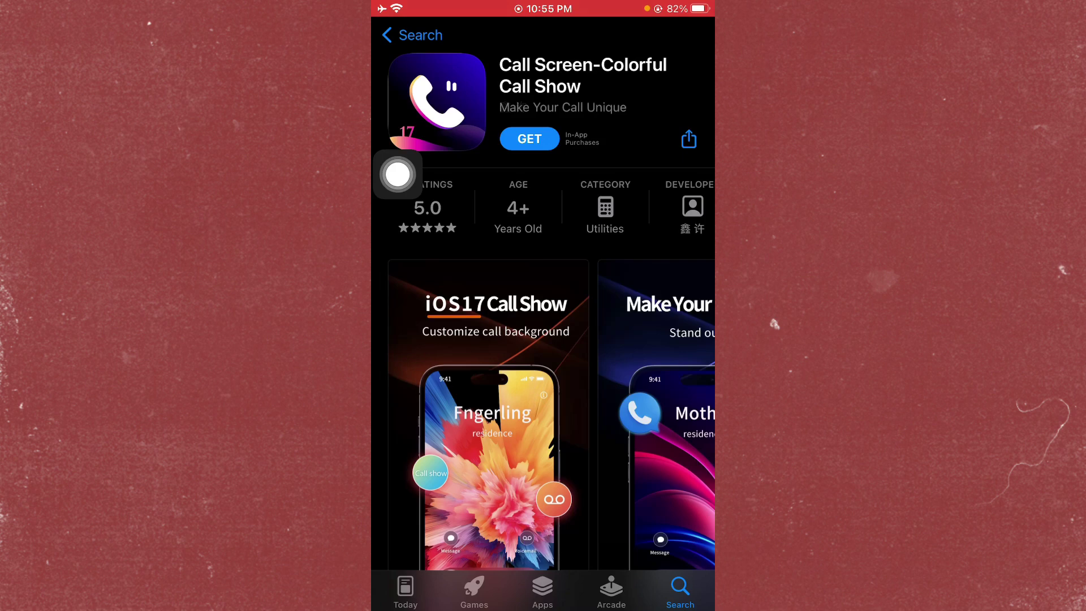
scroll(544, 339, down, 3)
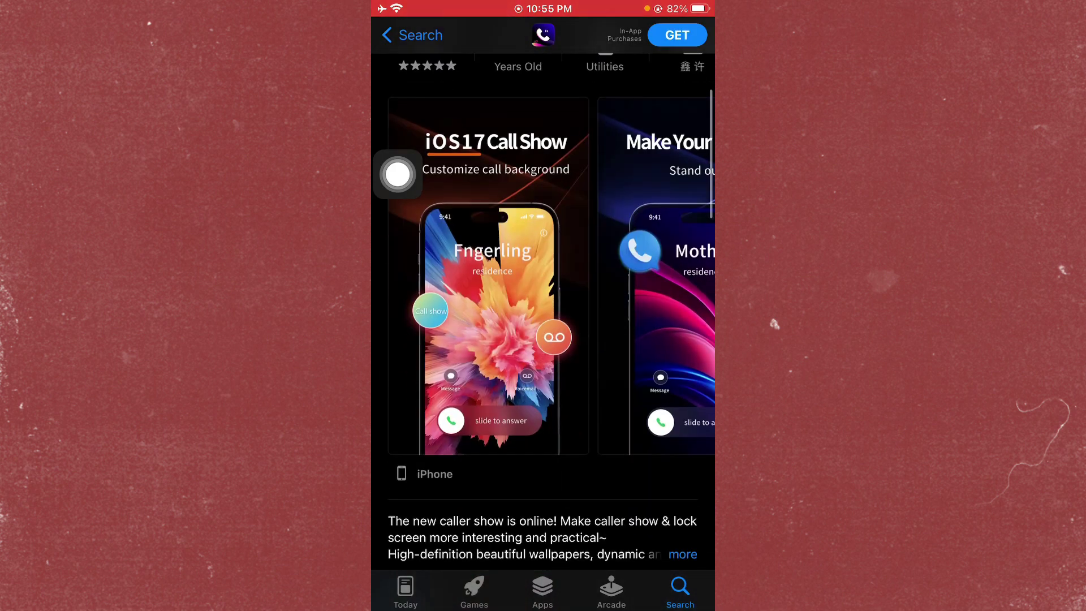
click(495, 356)
scroll(543, 340, right, 3)
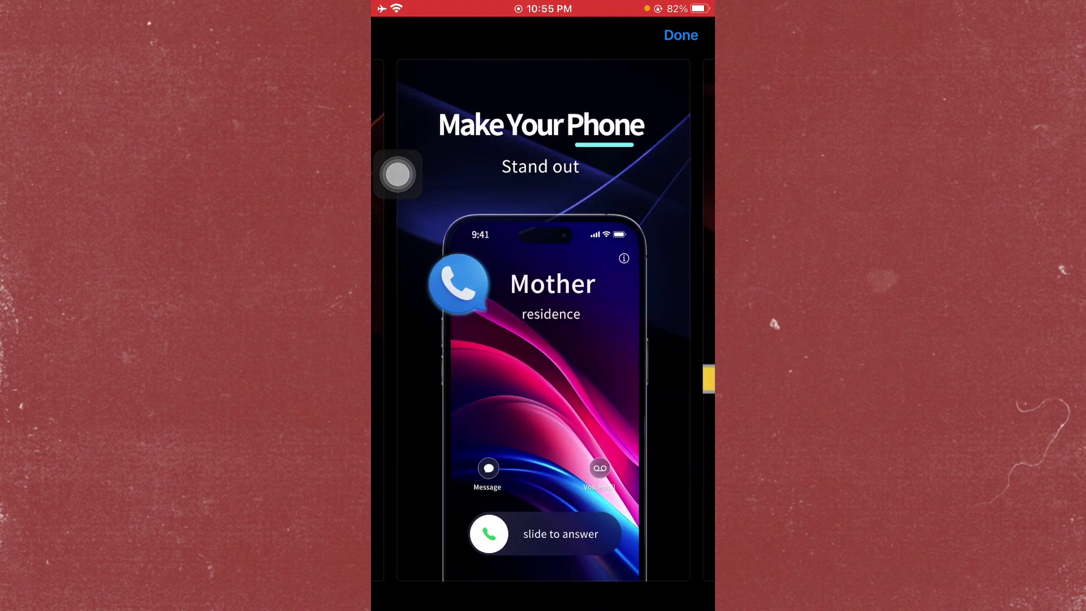
scroll(543, 339, right, 3)
scroll(543, 340, right, 3)
scroll(543, 340, right, 3)
scroll(543, 340, right, 3)
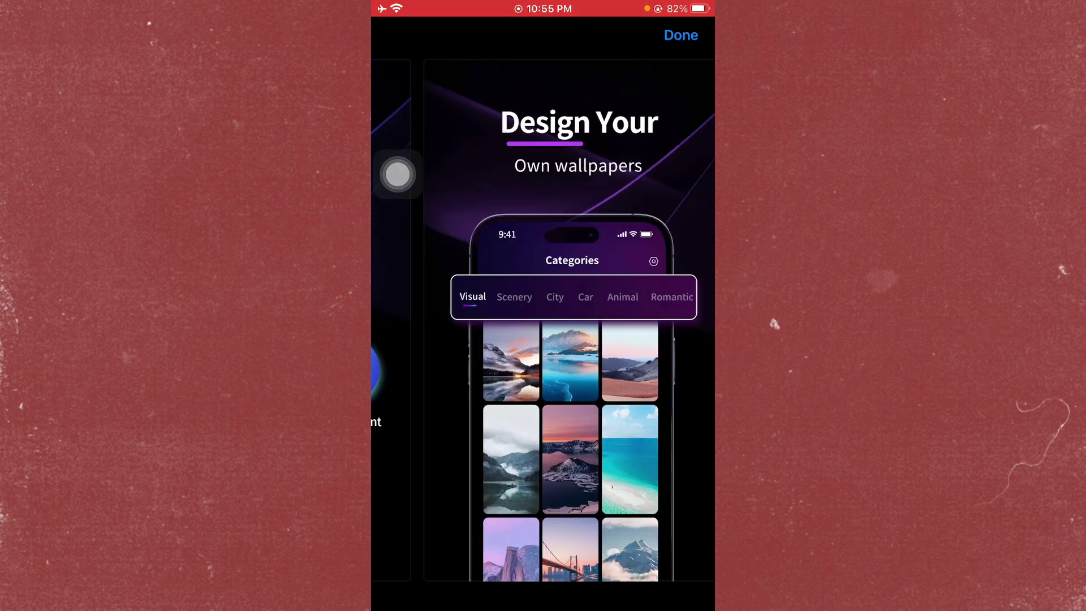
scroll(544, 339, left, 3)
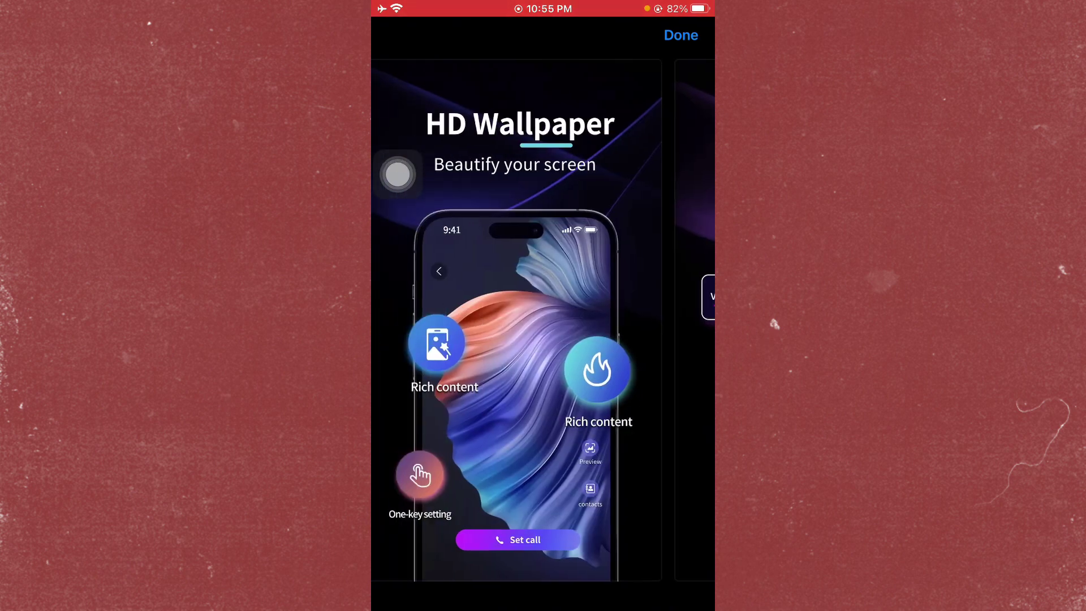
click(682, 35)
scroll(543, 280, right, 3)
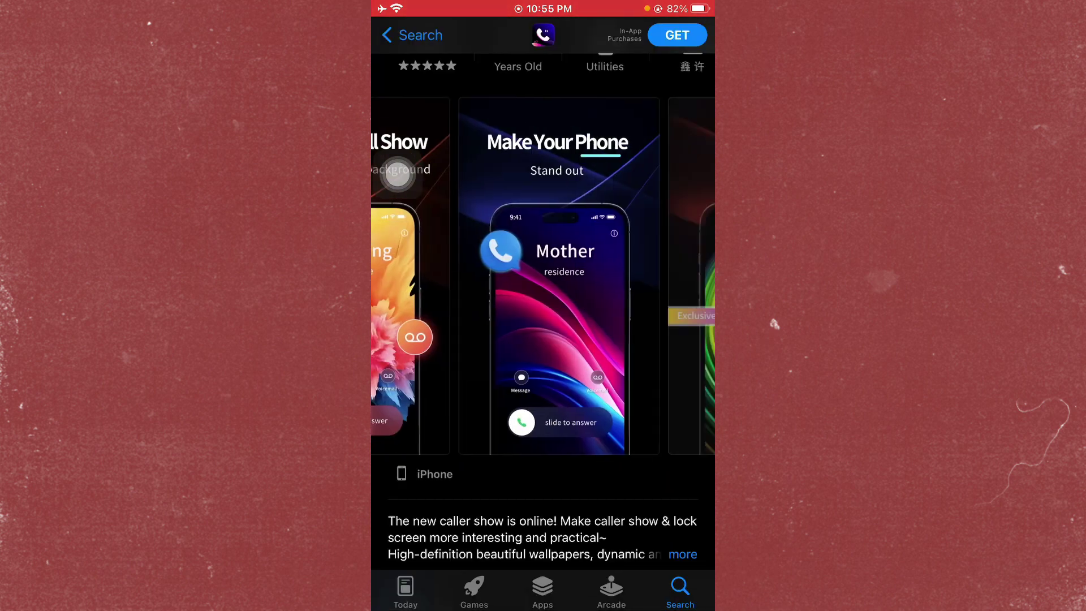
scroll(543, 340, up, 5)
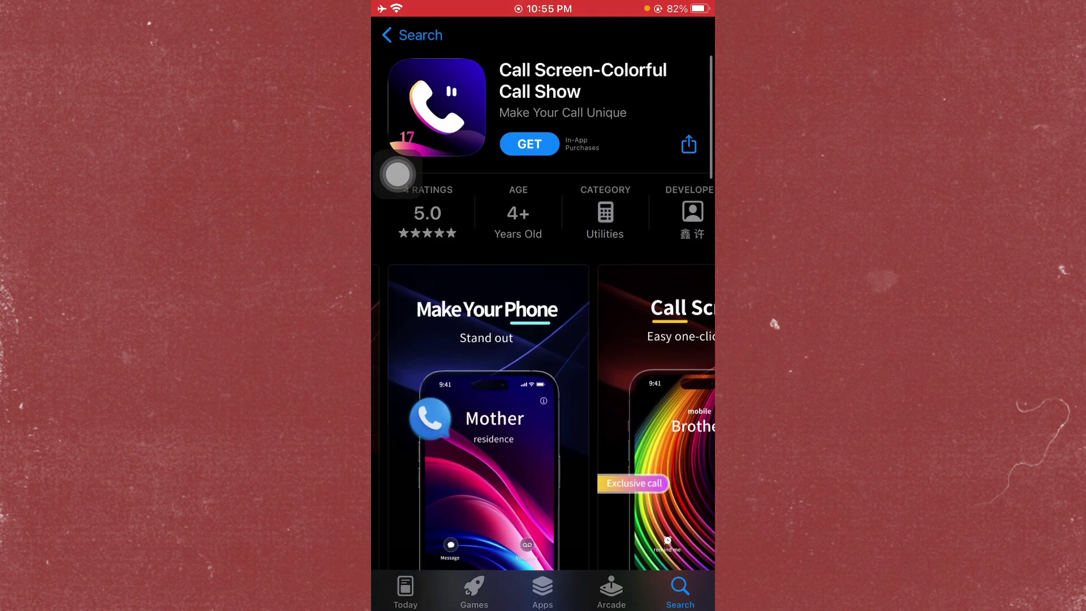
key(super)
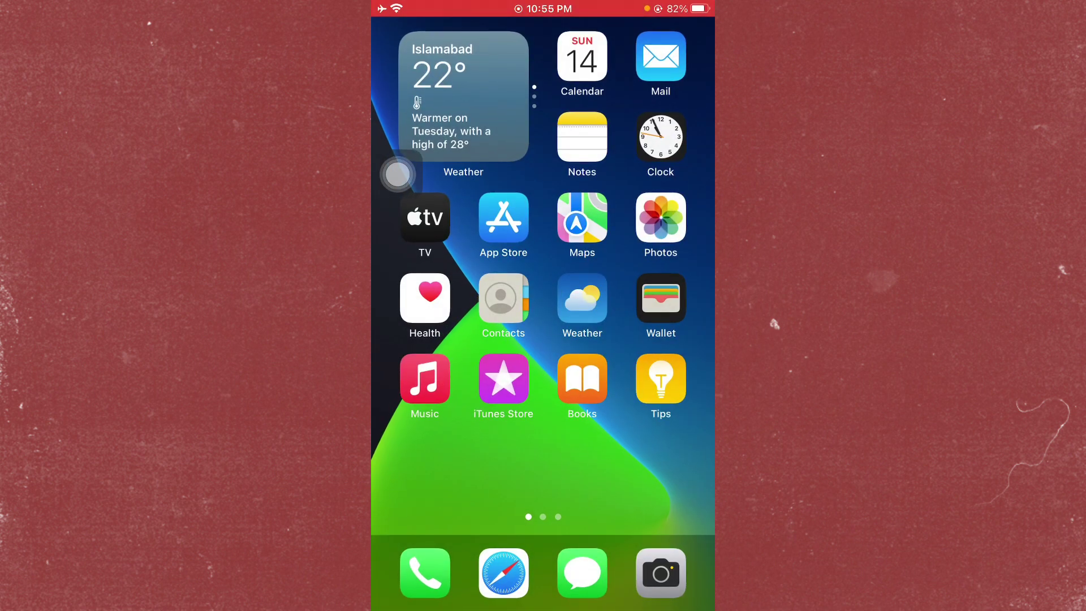
scroll(543, 280, right, 3)
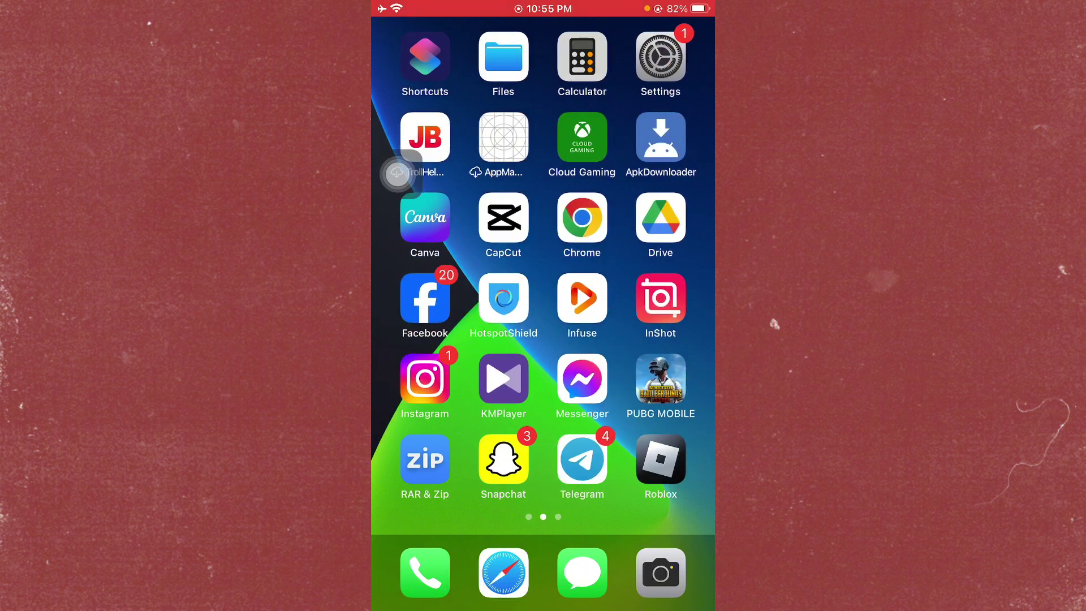
scroll(544, 280, right, 3)
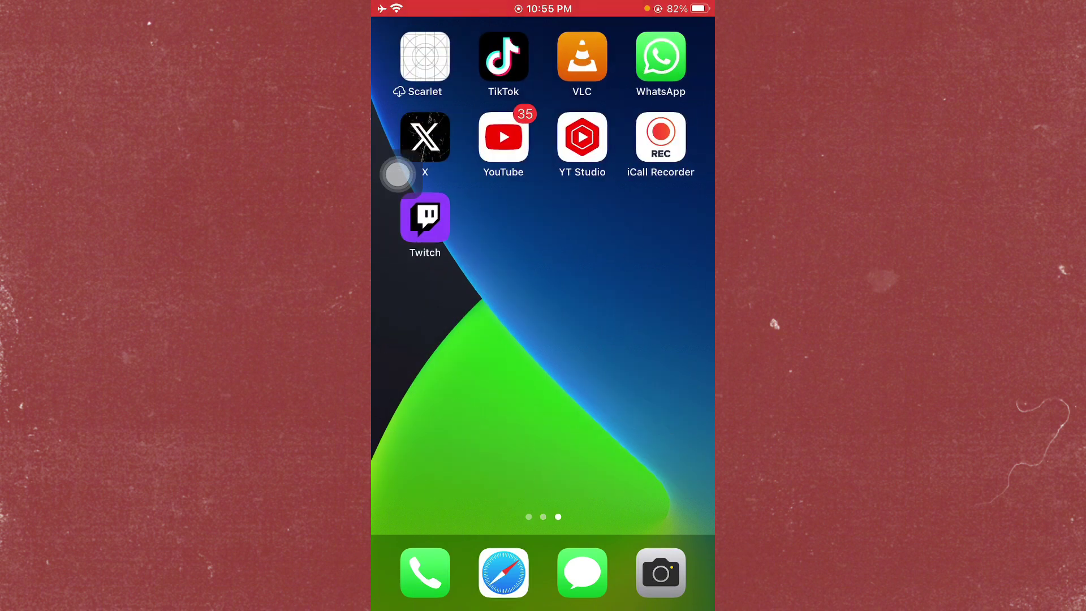
scroll(544, 280, left, 3)
scroll(543, 280, left, 3)
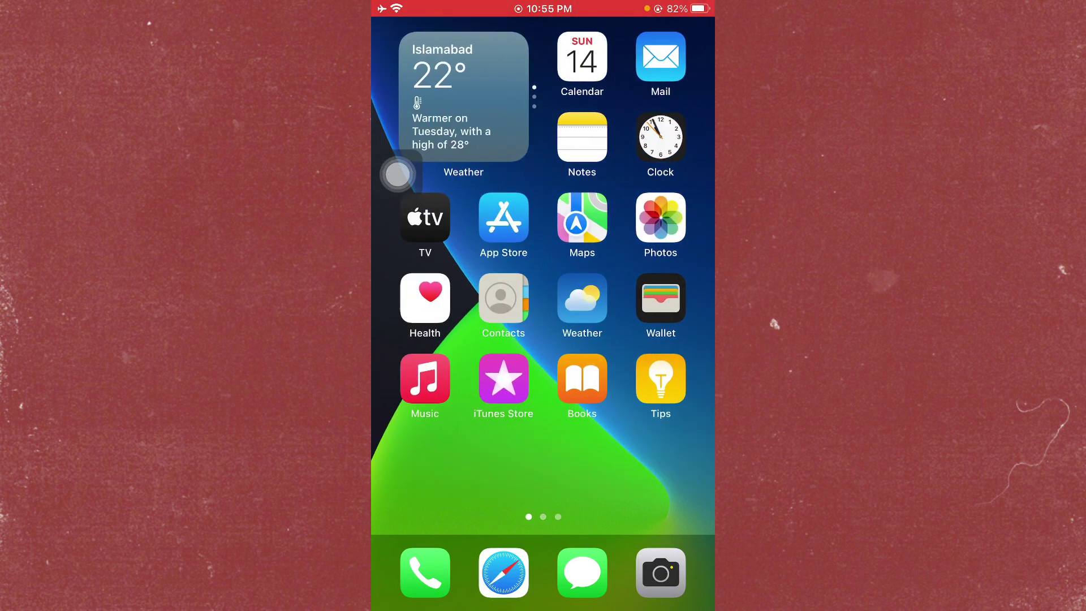